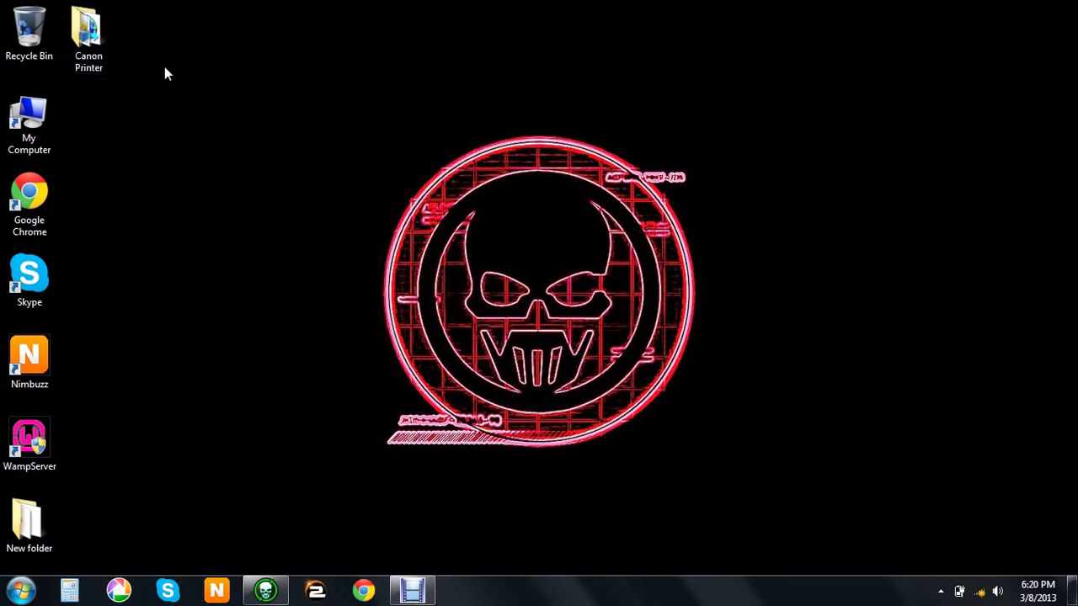
# Open the Canon Printer desktop folder and select its Canon Solution Menu shortcut
pyautogui.doubleClick(88, 38)
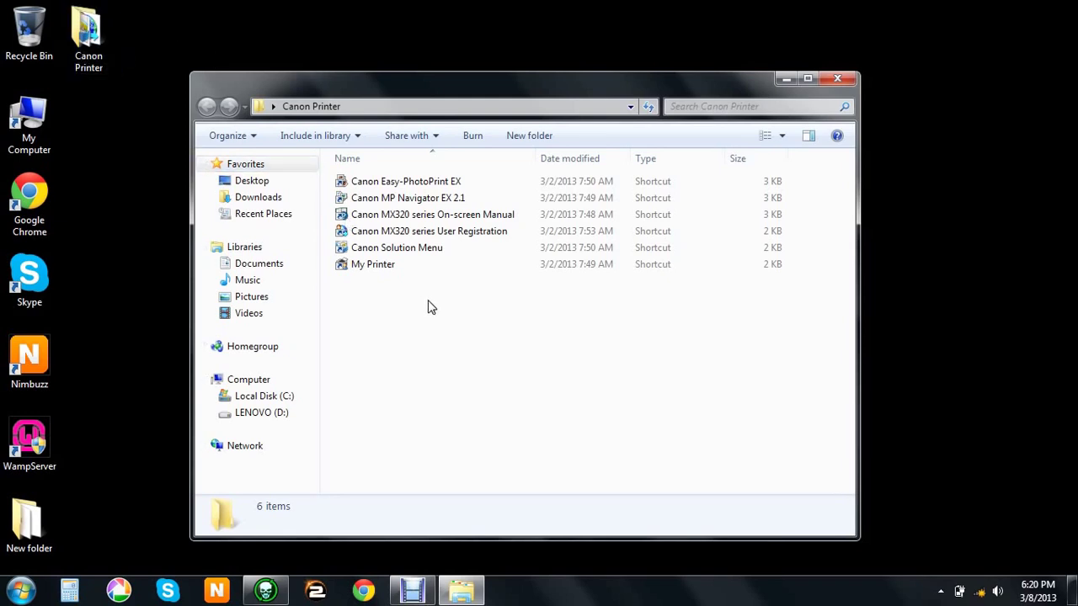
pyautogui.click(416, 256)
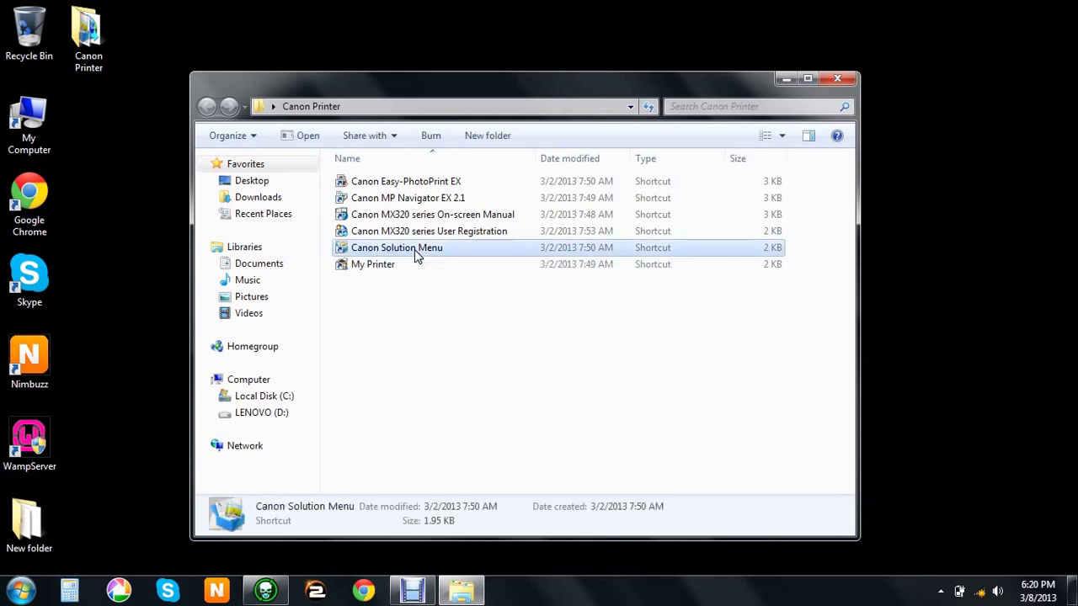
# Launch Canon Solution Menu, close the Canon Printer folder, and centre the menu window on screen
pyautogui.doubleClick(414, 249)
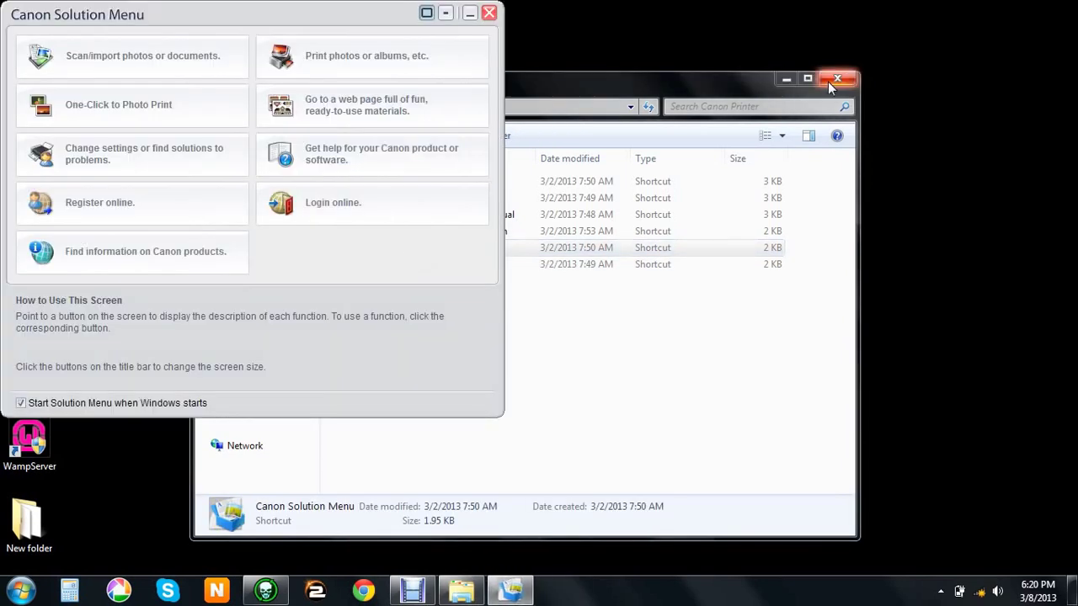
pyautogui.click(828, 81)
pyautogui.moveTo(332, 19); pyautogui.dragTo(596, 86)
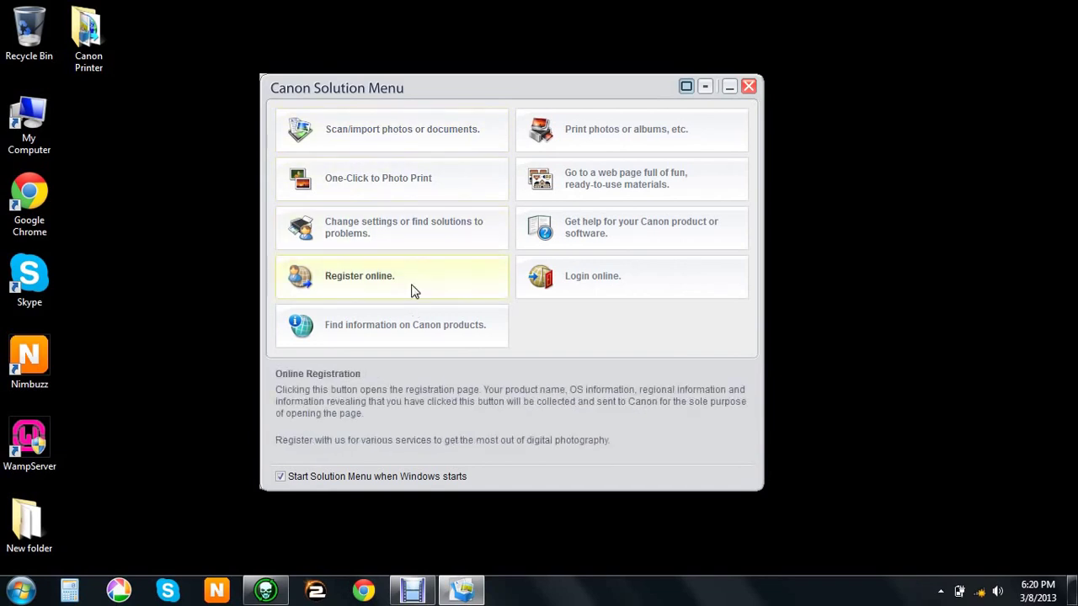
# Choose 'Scan/import photos or documents' to start MP Navigator EX for the MX320
pyautogui.click(403, 137)
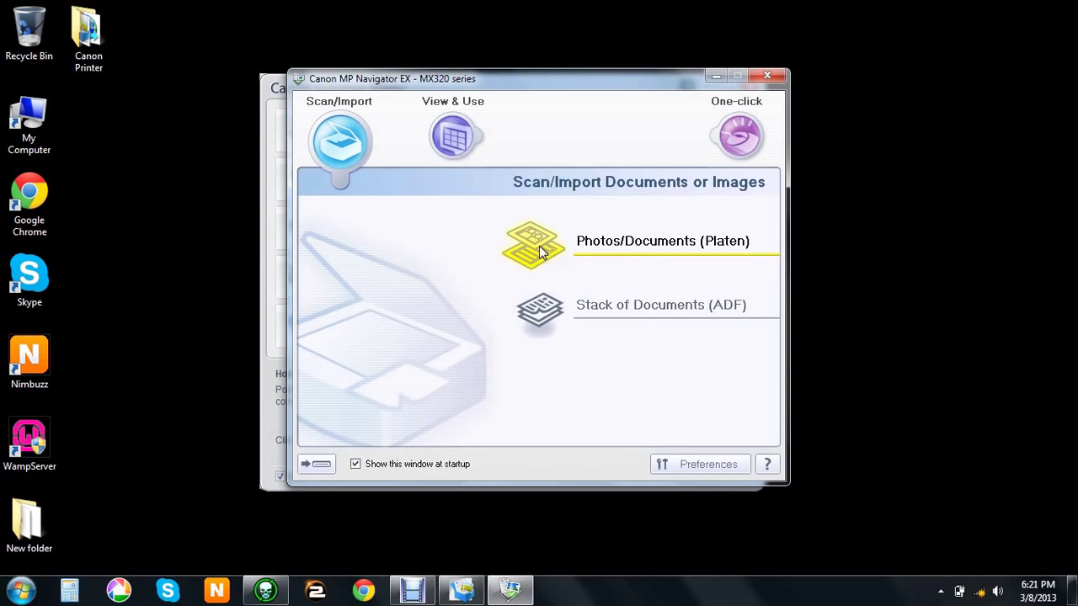
# Scan the blank page from the platen as a 300 dpi Color Document, producing unsaved_1
pyautogui.click(541, 252)
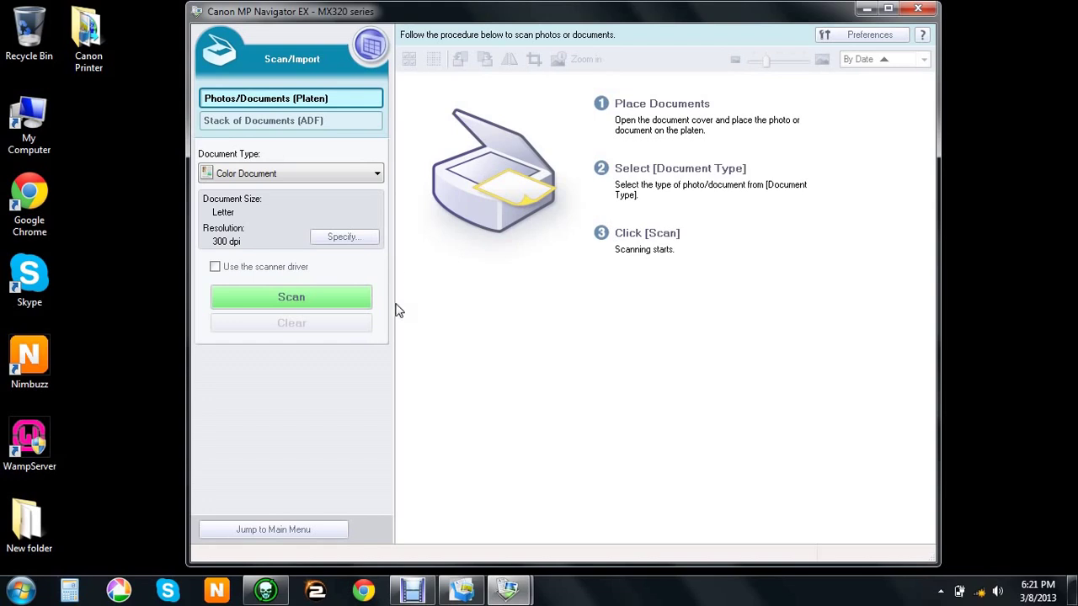
pyautogui.click(339, 300)
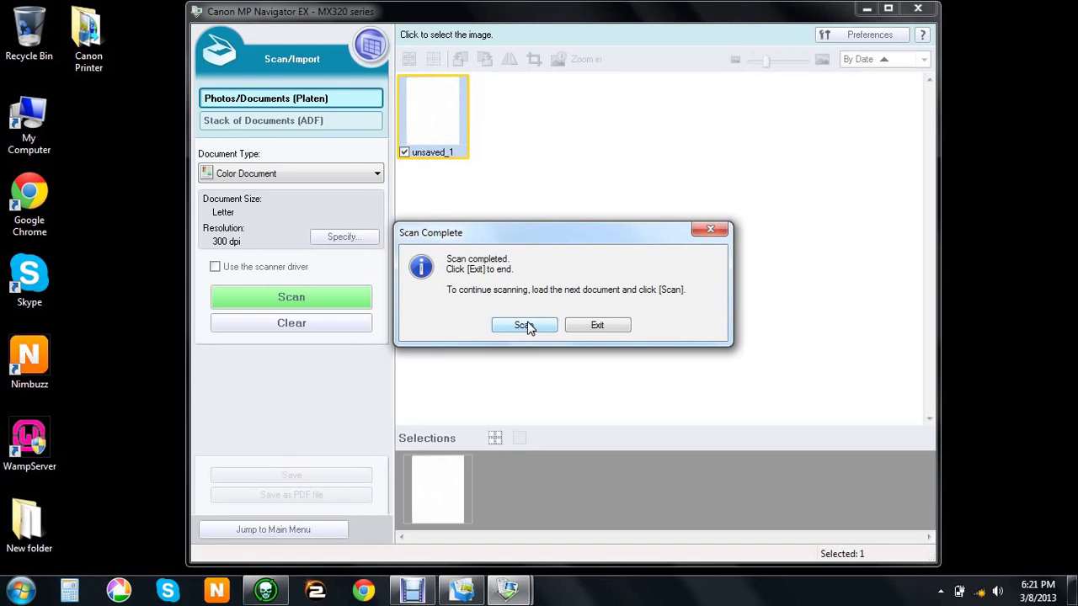
pyautogui.click(597, 326)
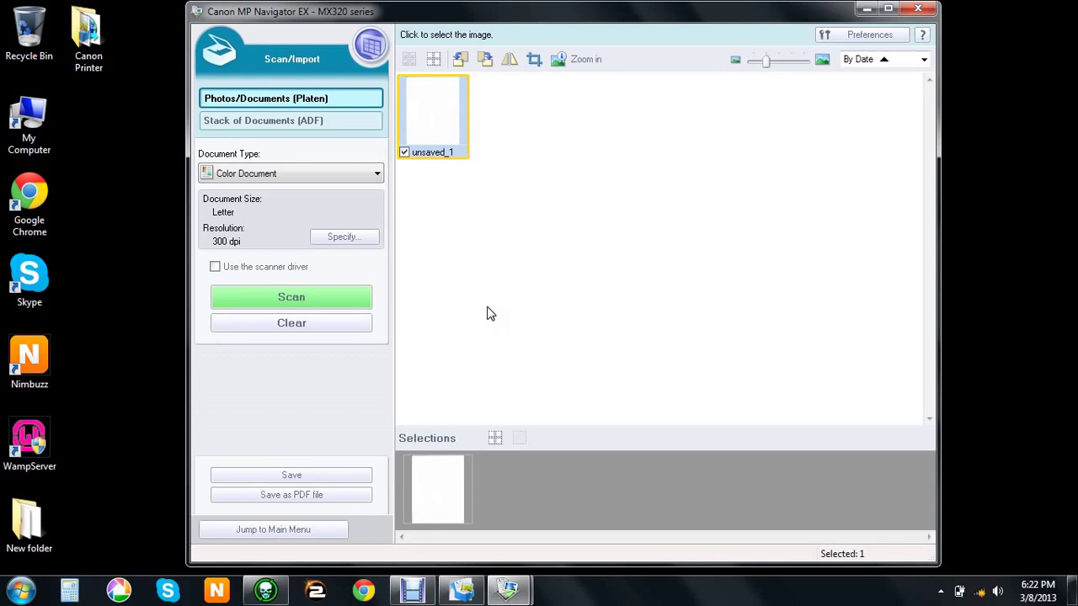
# Save the scan as JPEG 'Blank' in Pictures\MP Navigator EX\2013_03_08
pyautogui.click(310, 479)
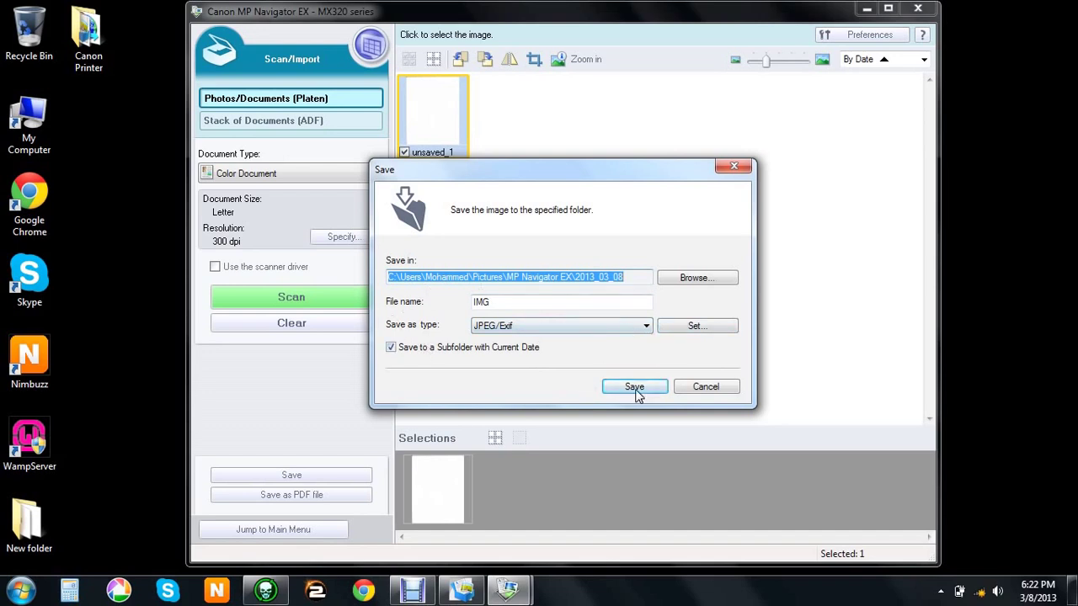
pyautogui.click(513, 304)
pyautogui.press('BackSpace')
pyautogui.press('BackSpace')
pyautogui.press('BackSpace')
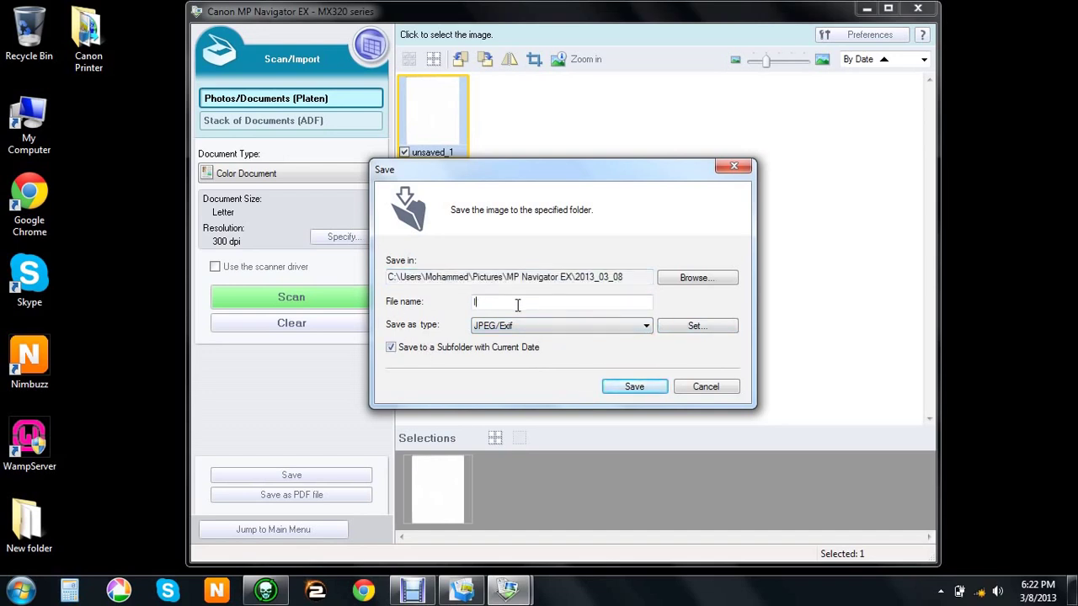
pyautogui.write('Blank')
pyautogui.click(638, 386)
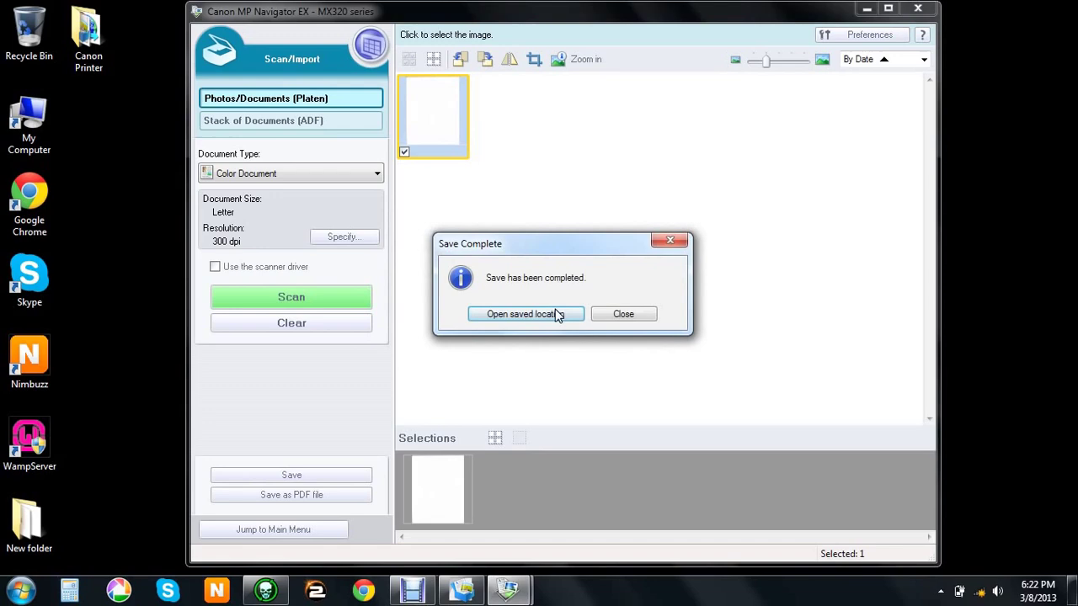
# Dismiss the Save Complete notice and minimize MP Navigator EX and the Solution Menu
pyautogui.click(623, 314)
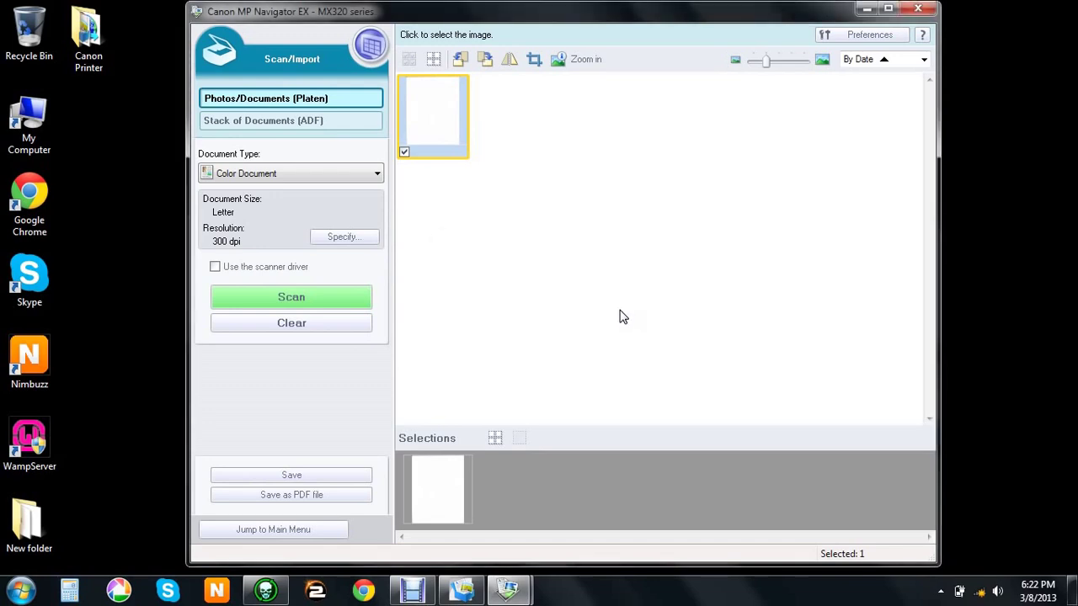
pyautogui.click(716, 77)
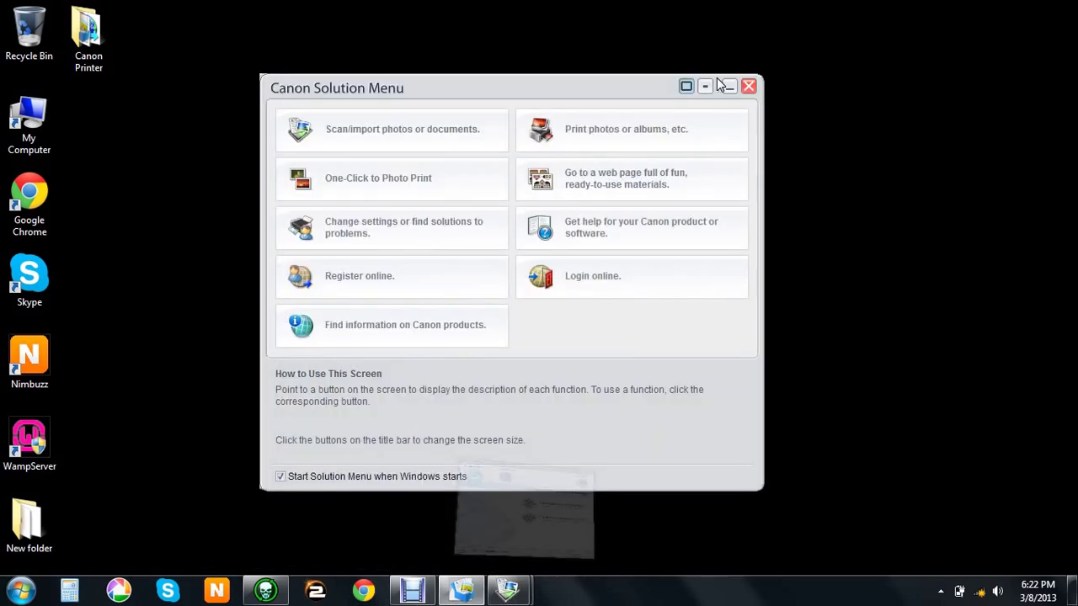
pyautogui.click(727, 86)
# Refresh the desktop and bring up the Start menu
pyautogui.rightClick(621, 86)
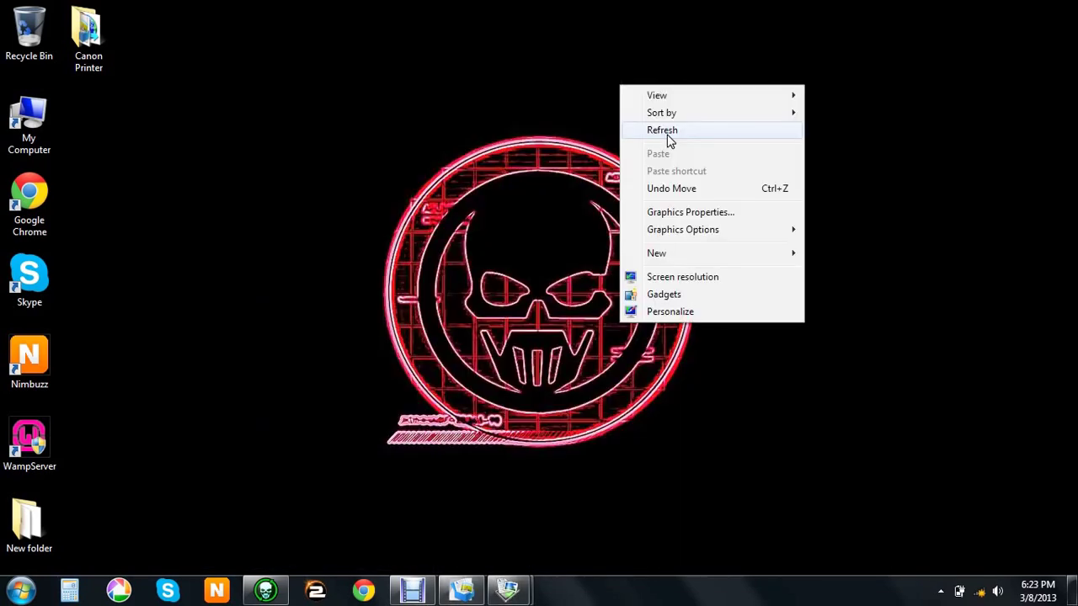
pyautogui.click(670, 131)
pyautogui.click(26, 593)
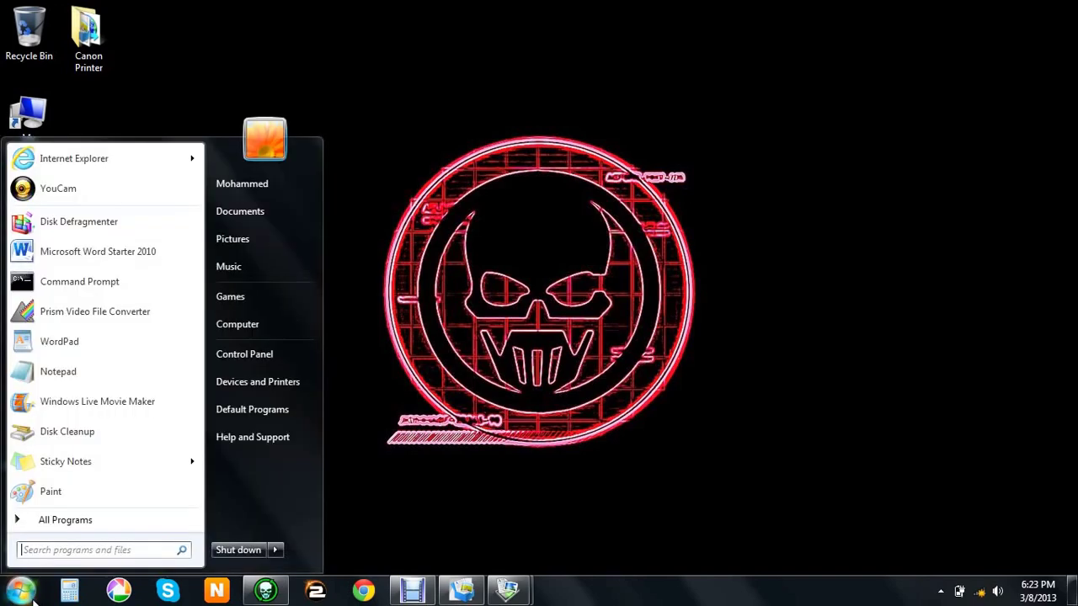
# Browse to Pictures\MP Navigator EX\2013_03_08, preview the Blank image, then close the viewer
pyautogui.click(252, 239)
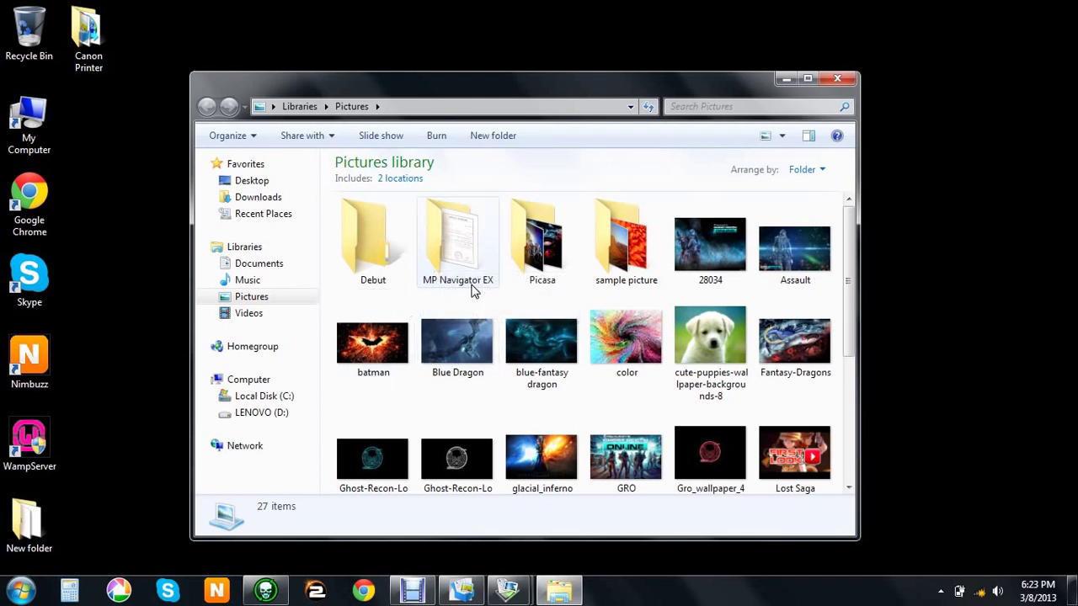
pyautogui.click(457, 249)
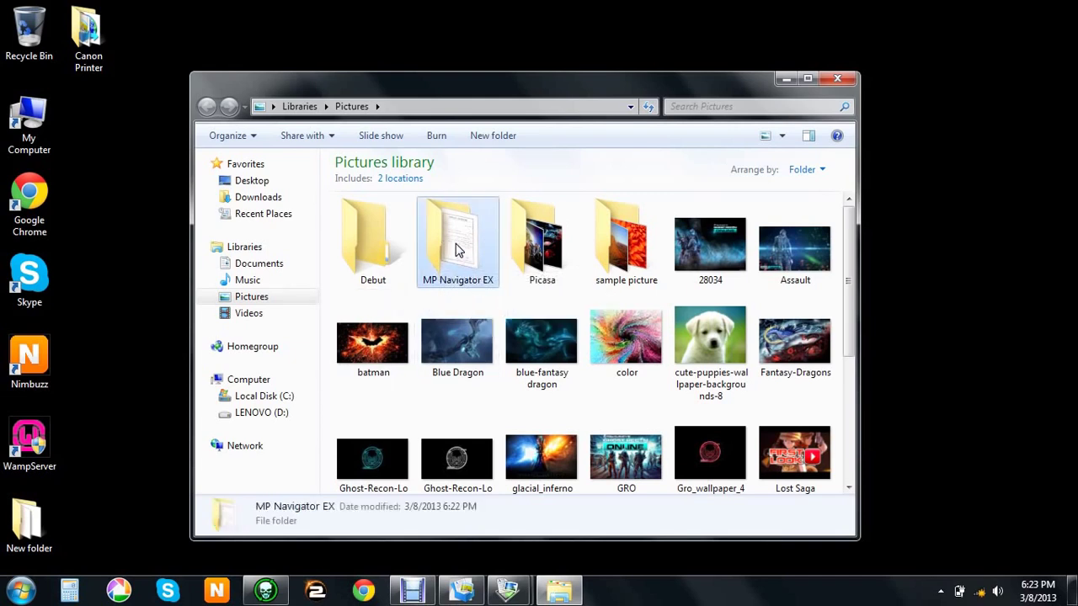
pyautogui.doubleClick(457, 249)
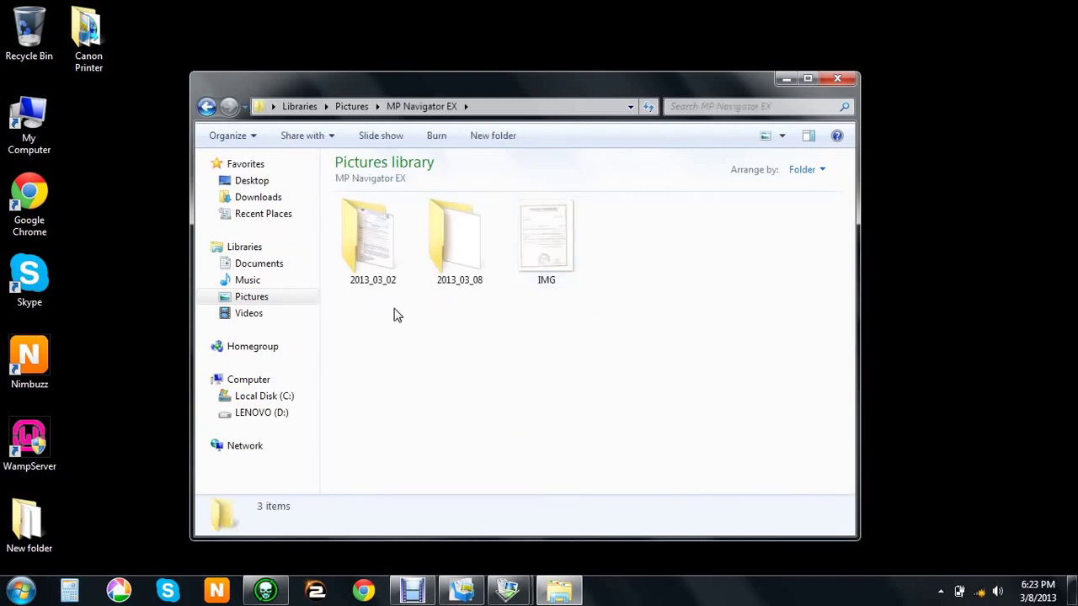
pyautogui.doubleClick(464, 250)
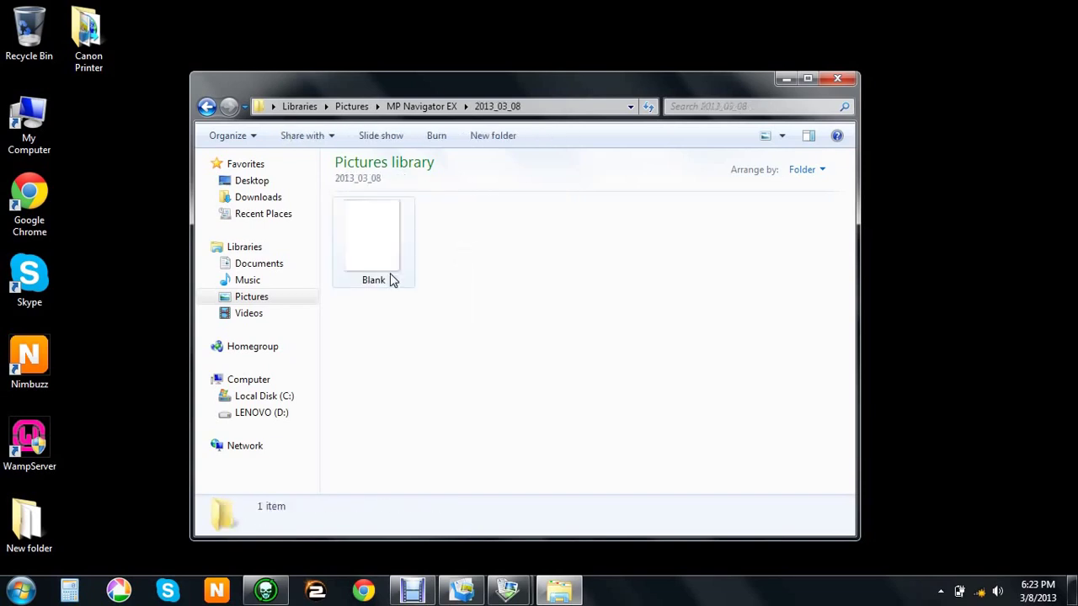
pyautogui.doubleClick(388, 248)
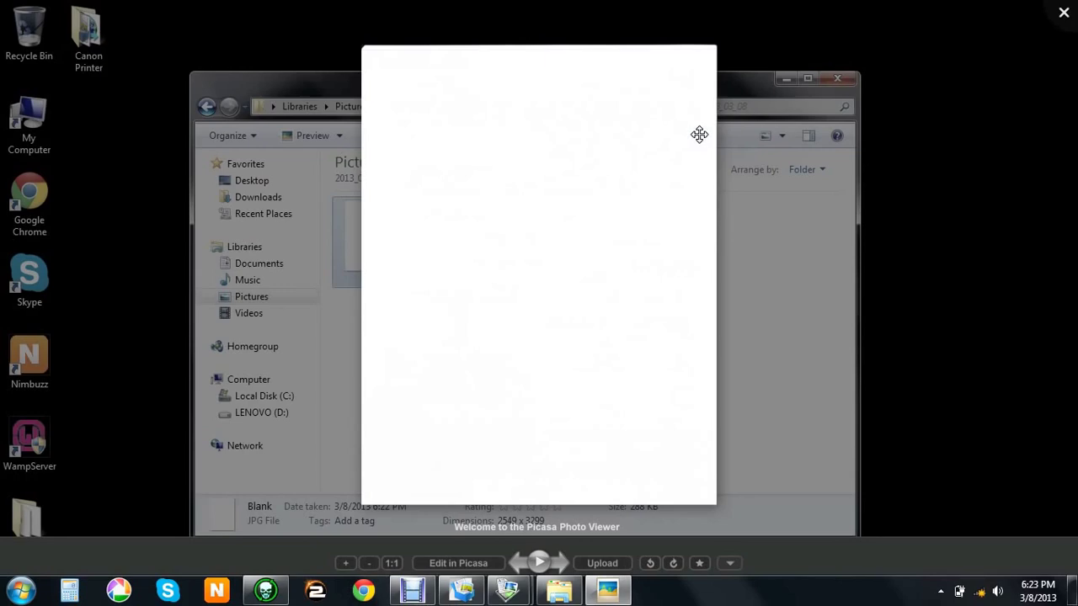
pyautogui.click(1059, 8)
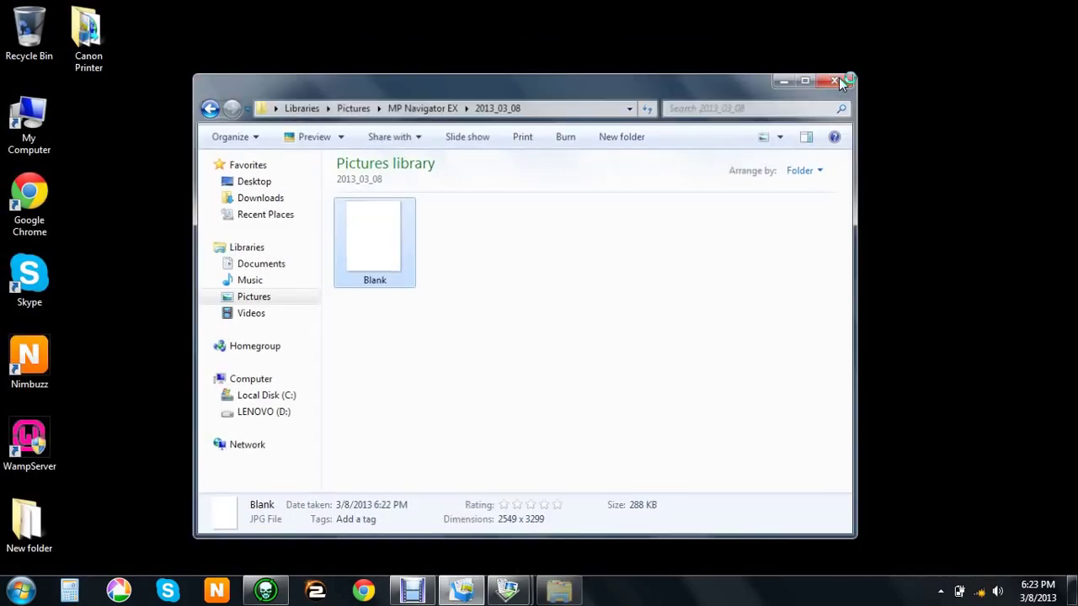
# Close the 2013_03_08 Explorer window and refresh the bare desktop
pyautogui.click(837, 78)
pyautogui.rightClick(683, 115)
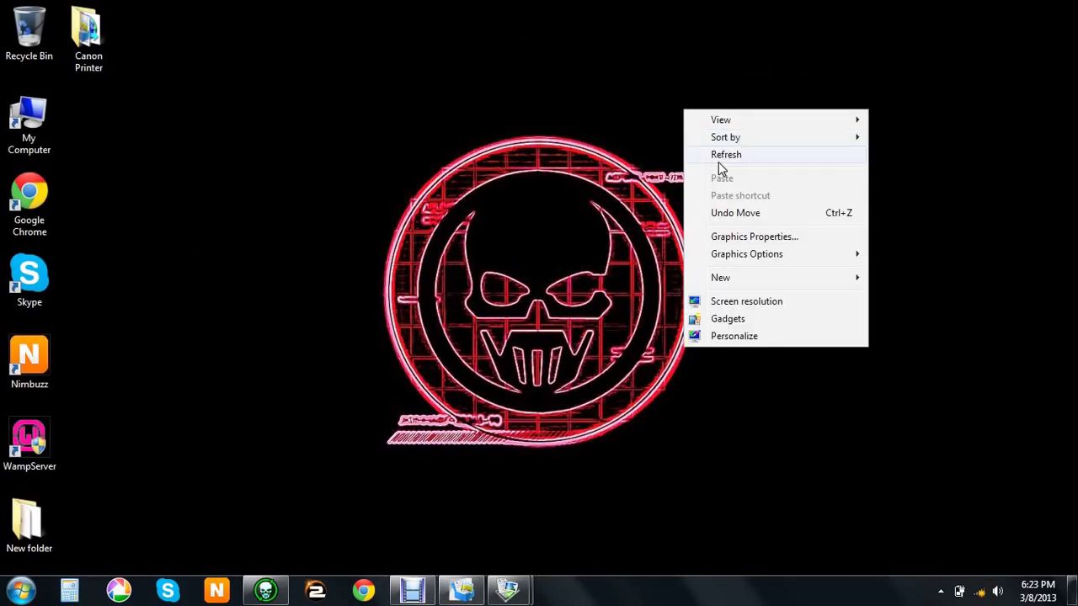
pyautogui.click(719, 169)
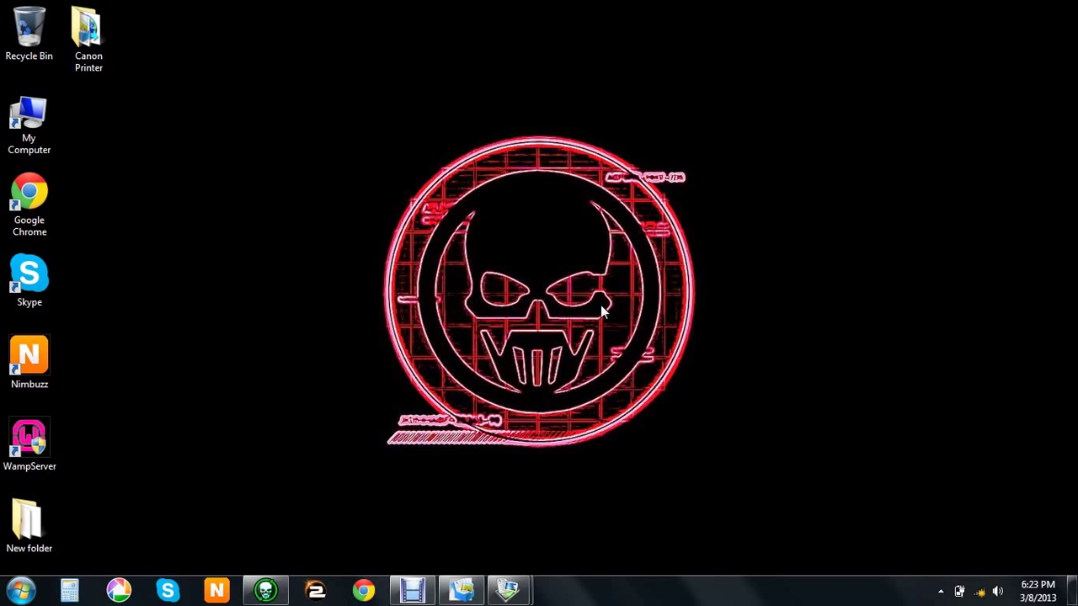